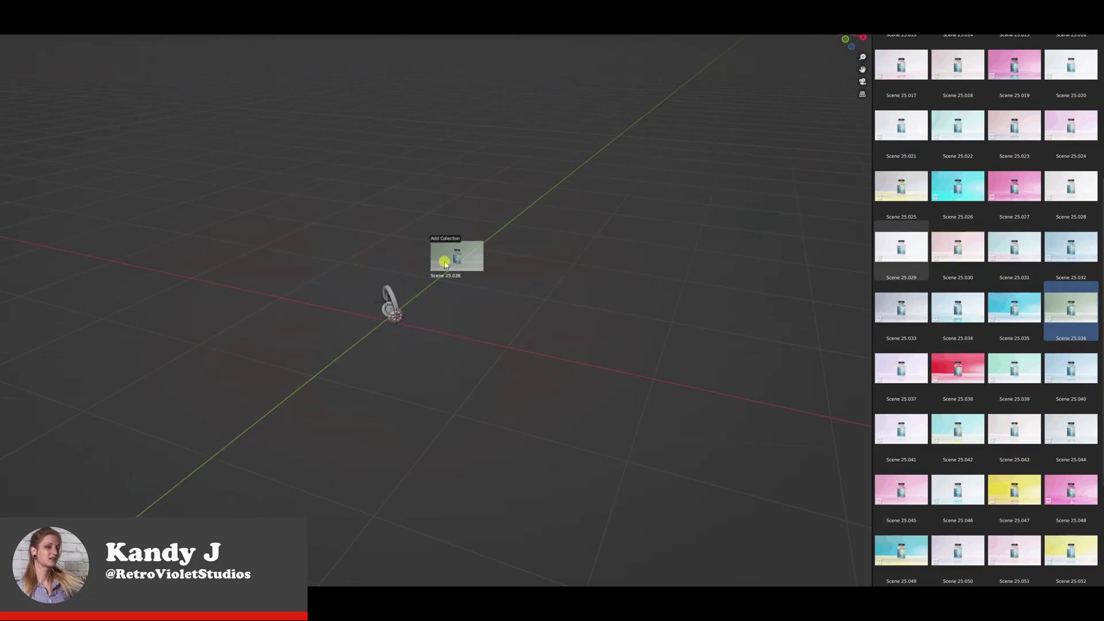
Place a preset showcase scene from the Asset Browser into the viewport beside the ring.
drag(1014, 259, 385, 315)
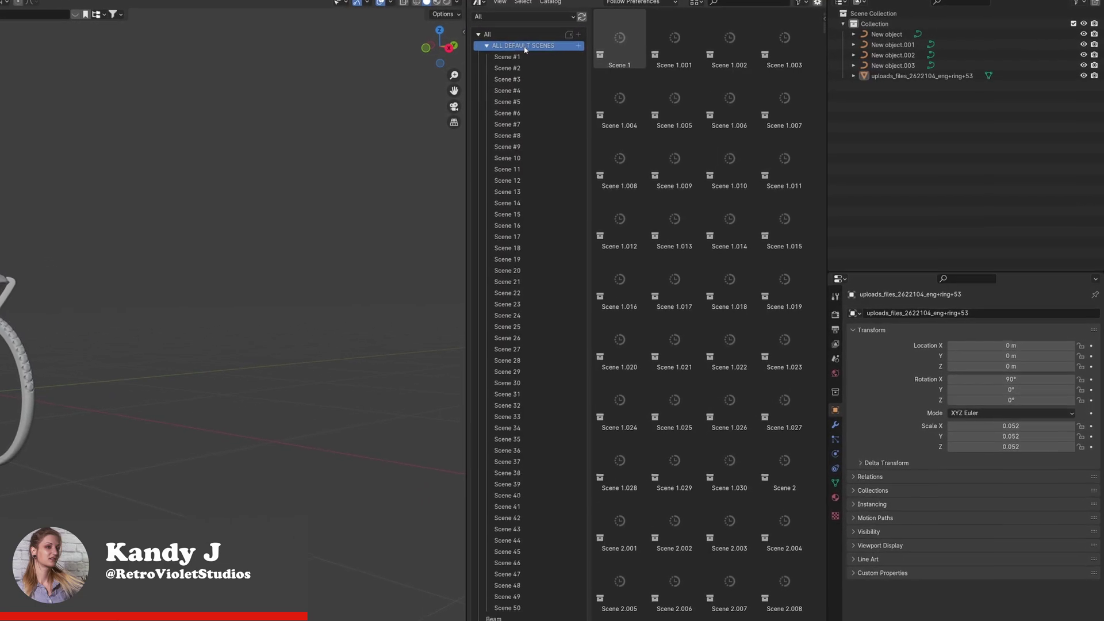
Preview the variant thumbnails of default scenes Scene #1 through Scene 50 in turn.
click(472, 63)
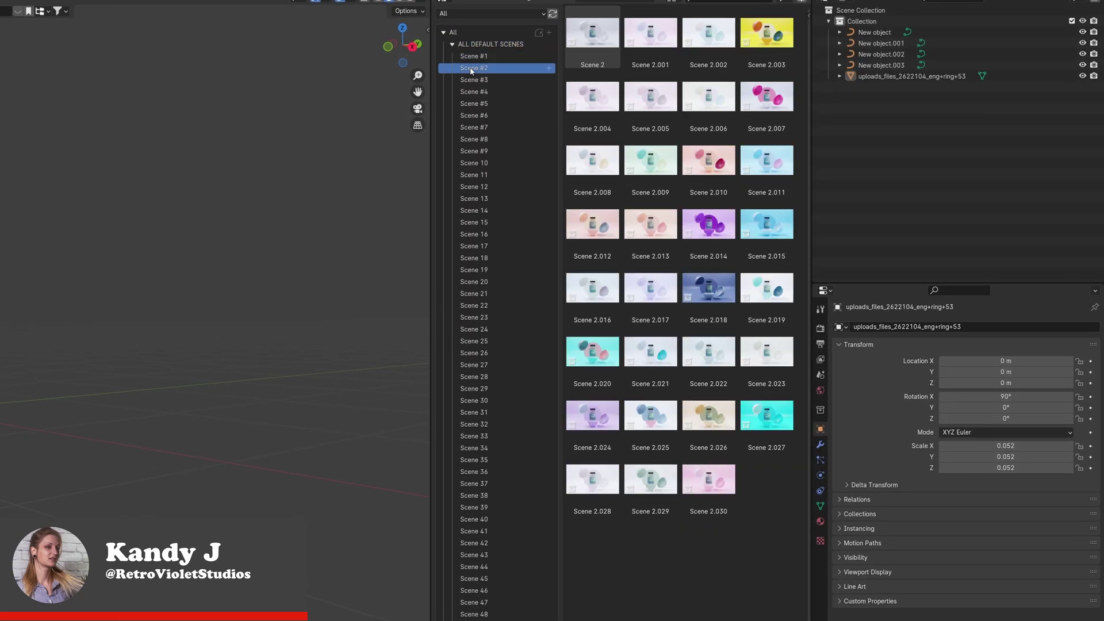
click(473, 79)
click(473, 92)
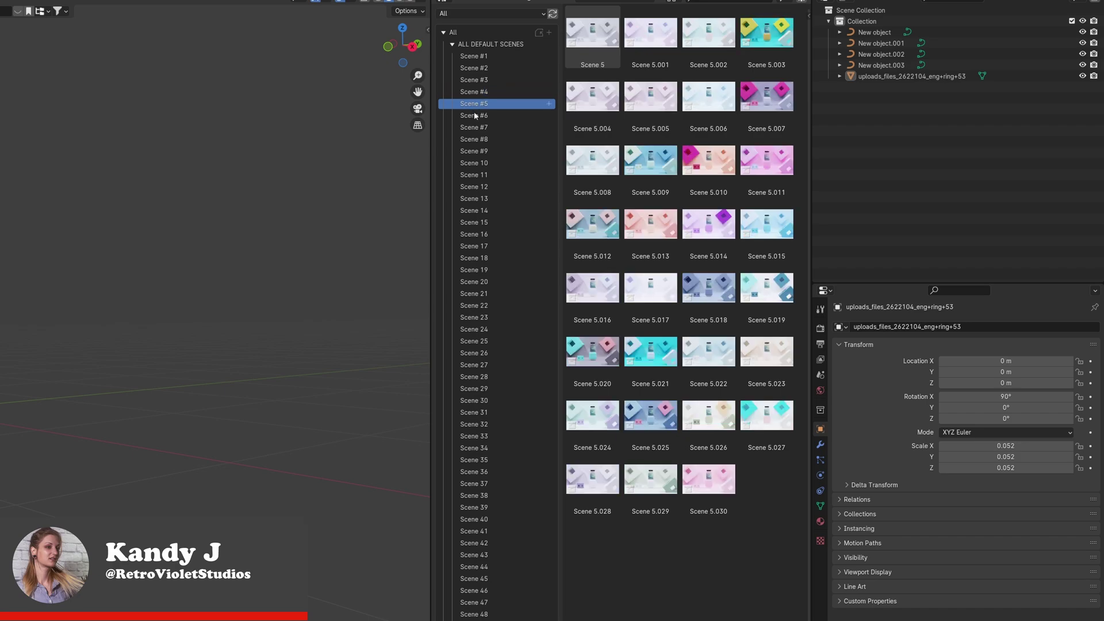
click(473, 116)
click(473, 139)
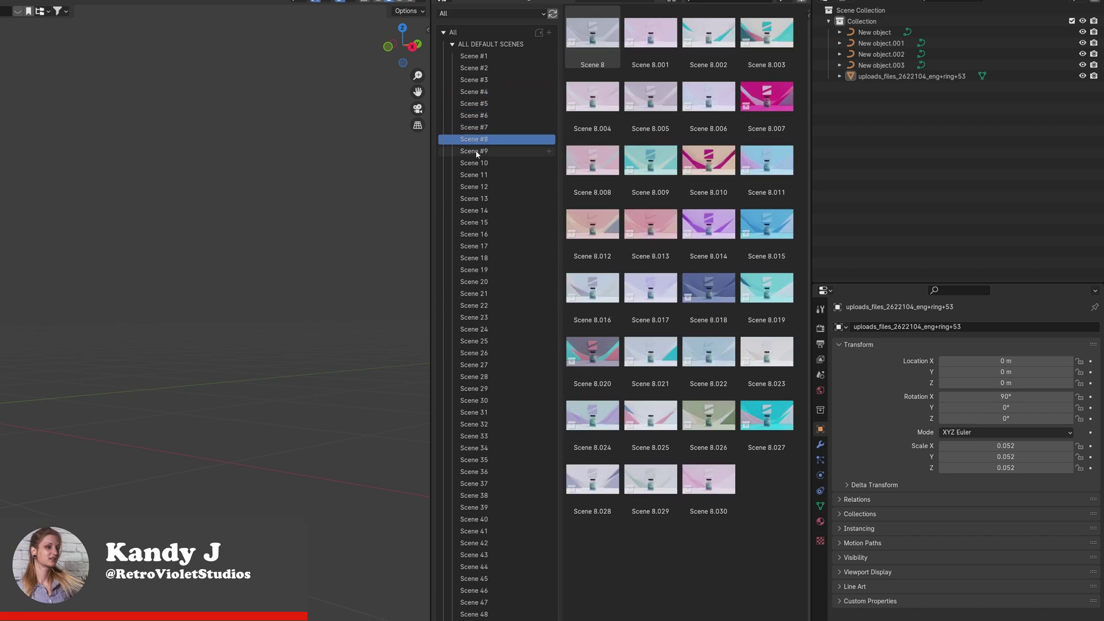
click(474, 163)
click(473, 175)
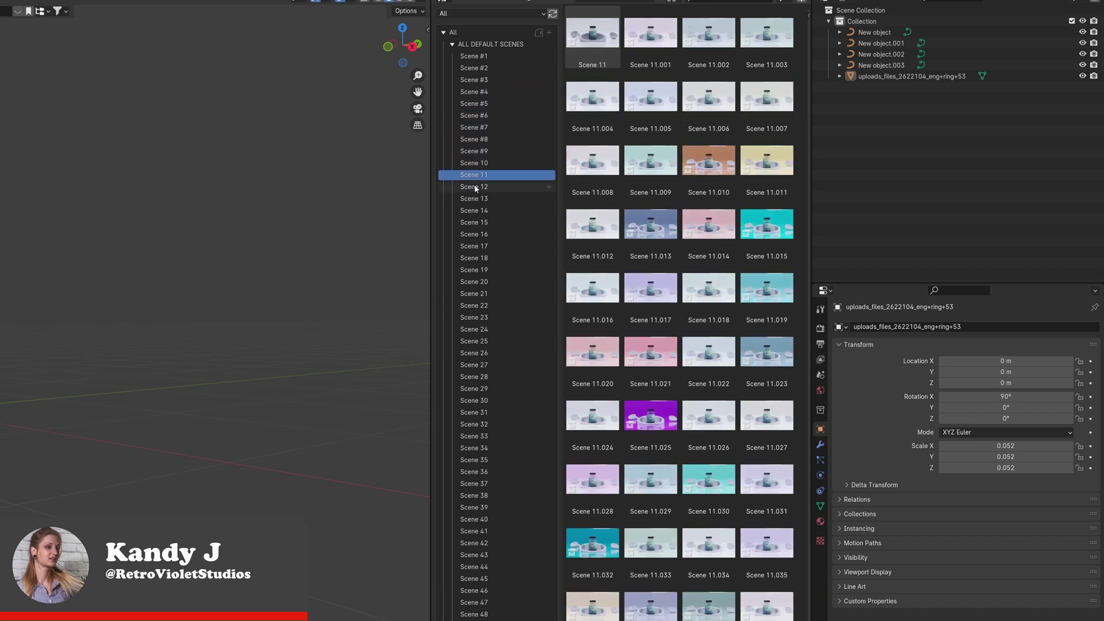
click(474, 199)
click(474, 210)
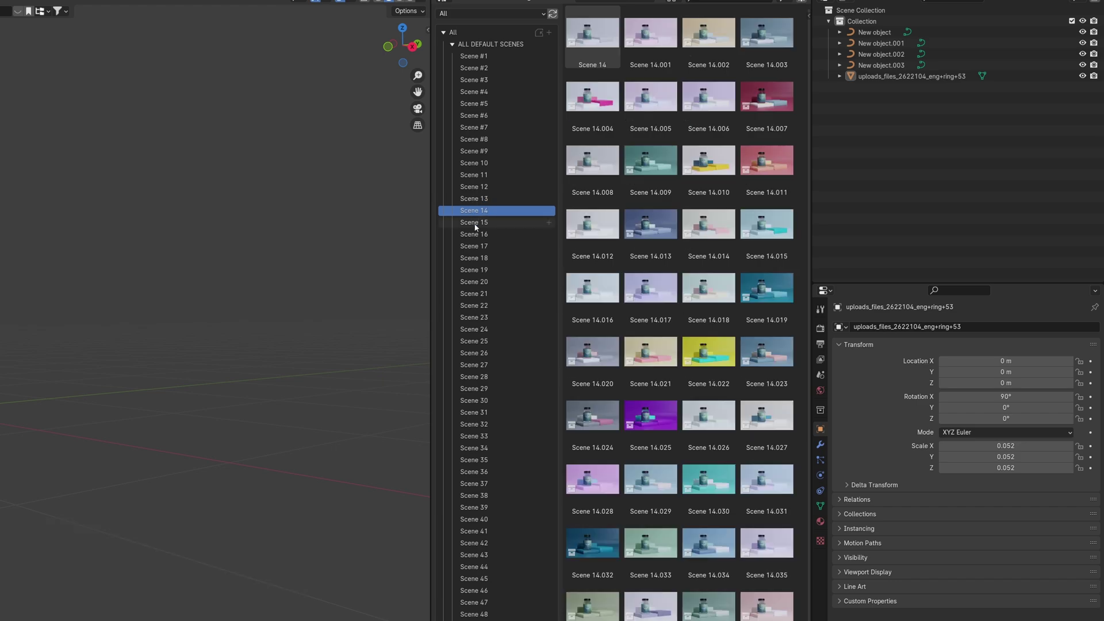
click(474, 234)
click(474, 246)
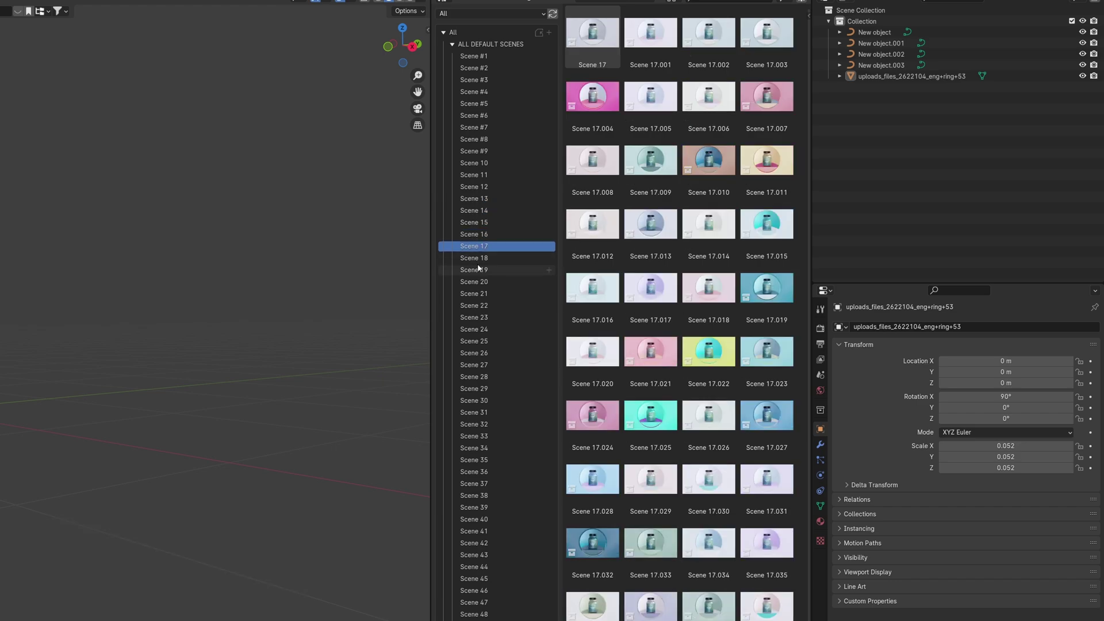
click(474, 270)
click(474, 281)
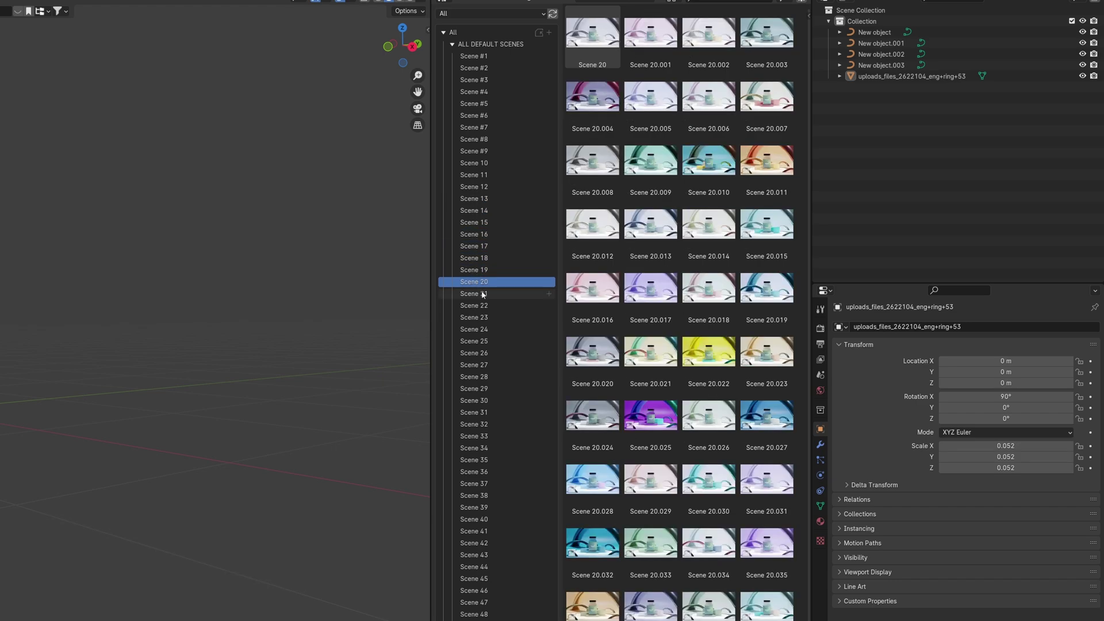
click(474, 305)
click(474, 318)
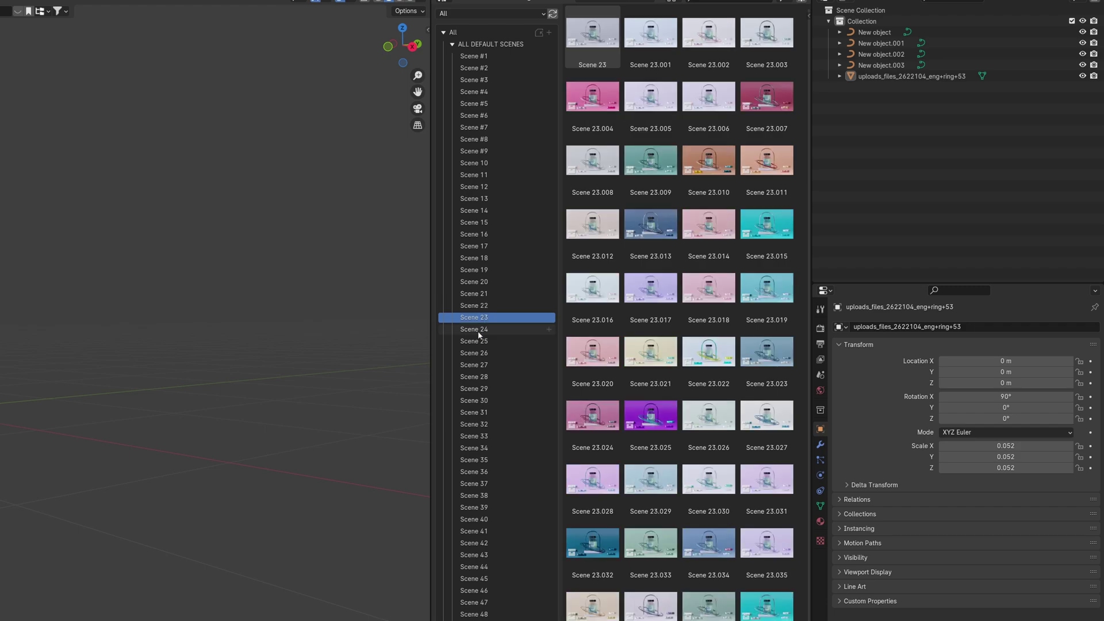
click(474, 340)
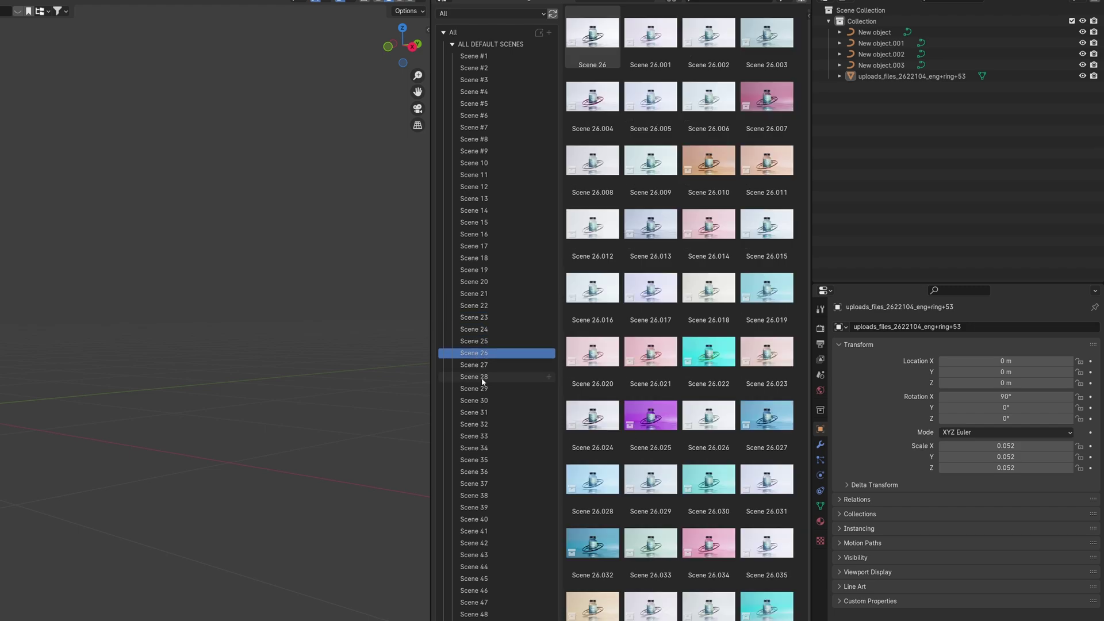
click(474, 365)
click(474, 389)
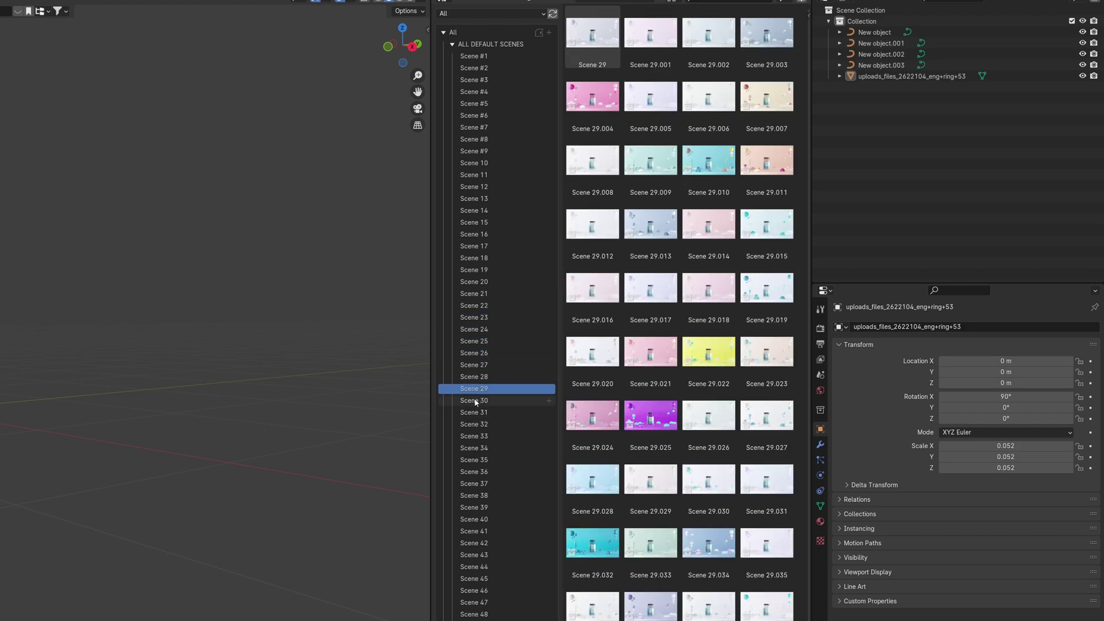
click(474, 413)
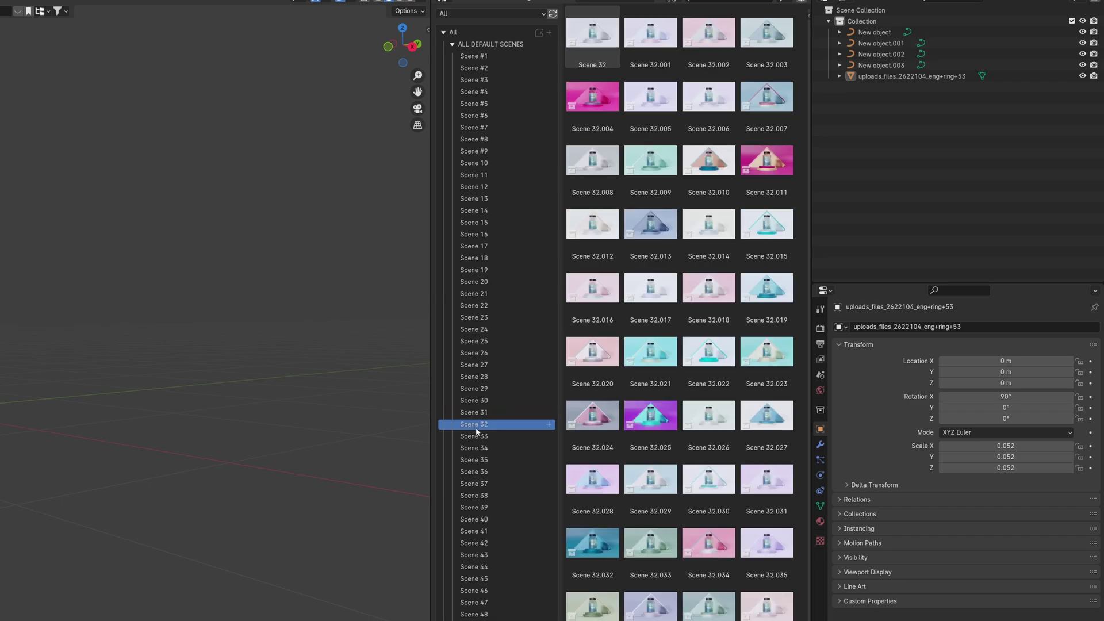
click(474, 436)
click(473, 449)
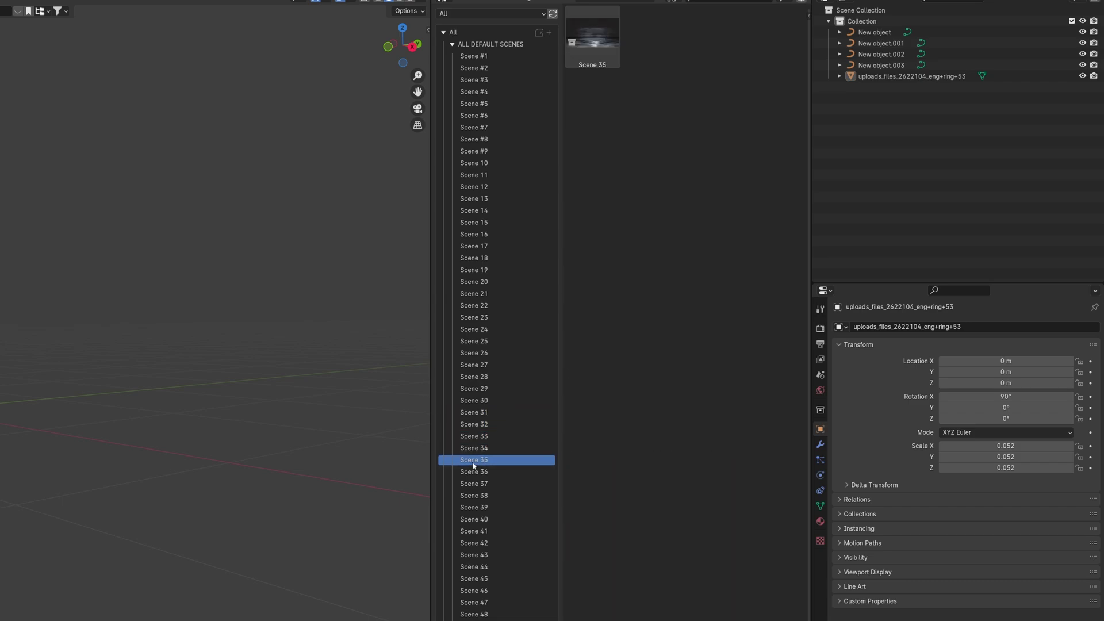
click(473, 472)
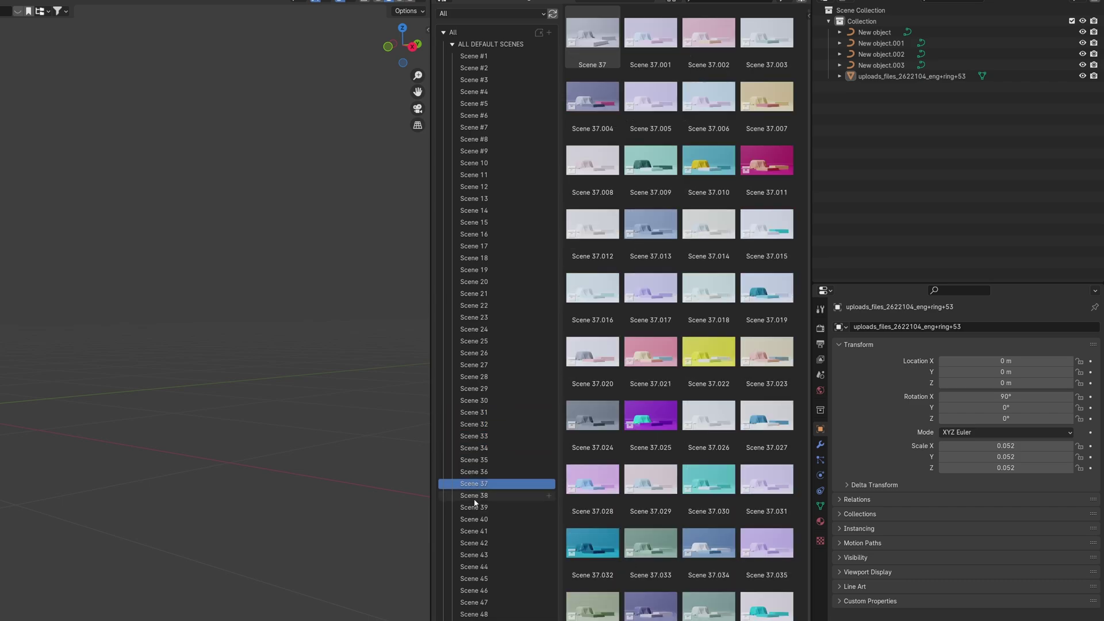
click(473, 495)
click(474, 519)
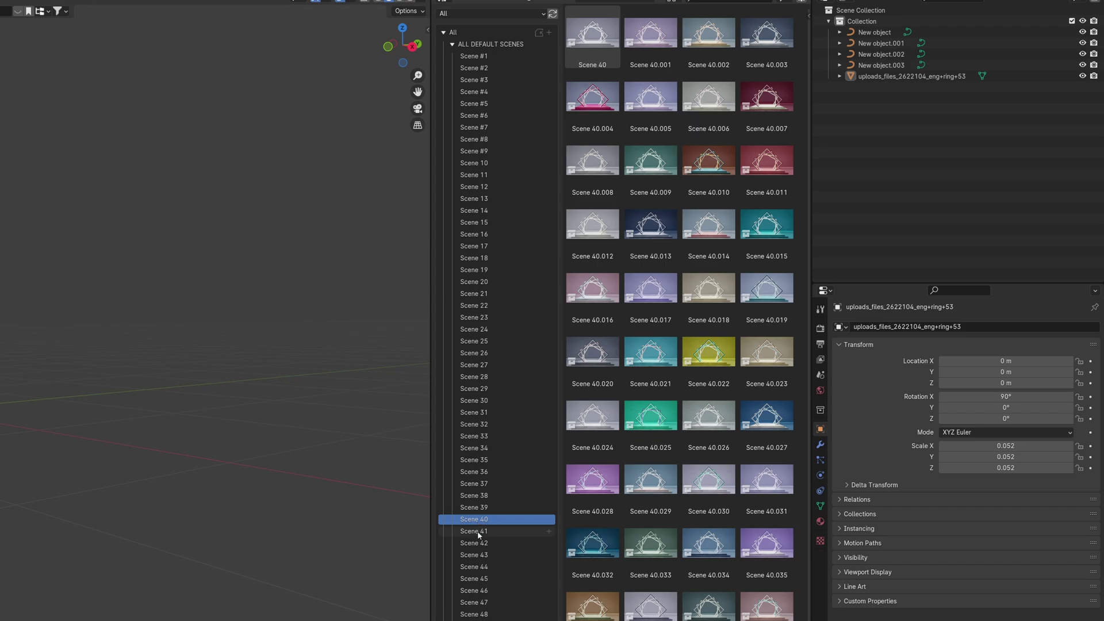
click(474, 531)
click(474, 555)
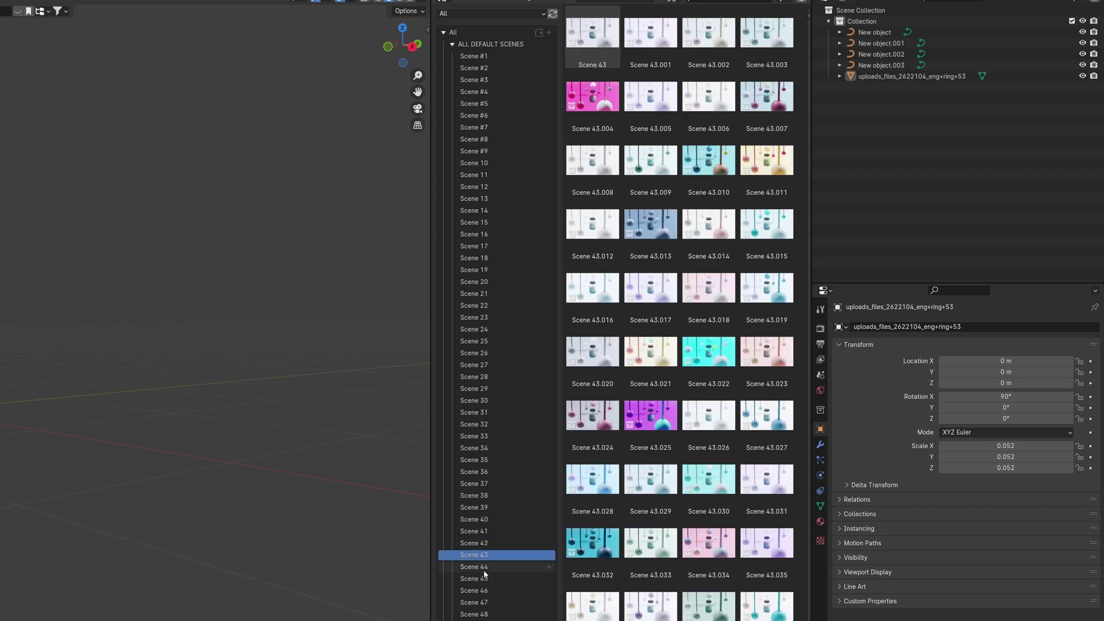
click(474, 566)
click(474, 590)
click(474, 602)
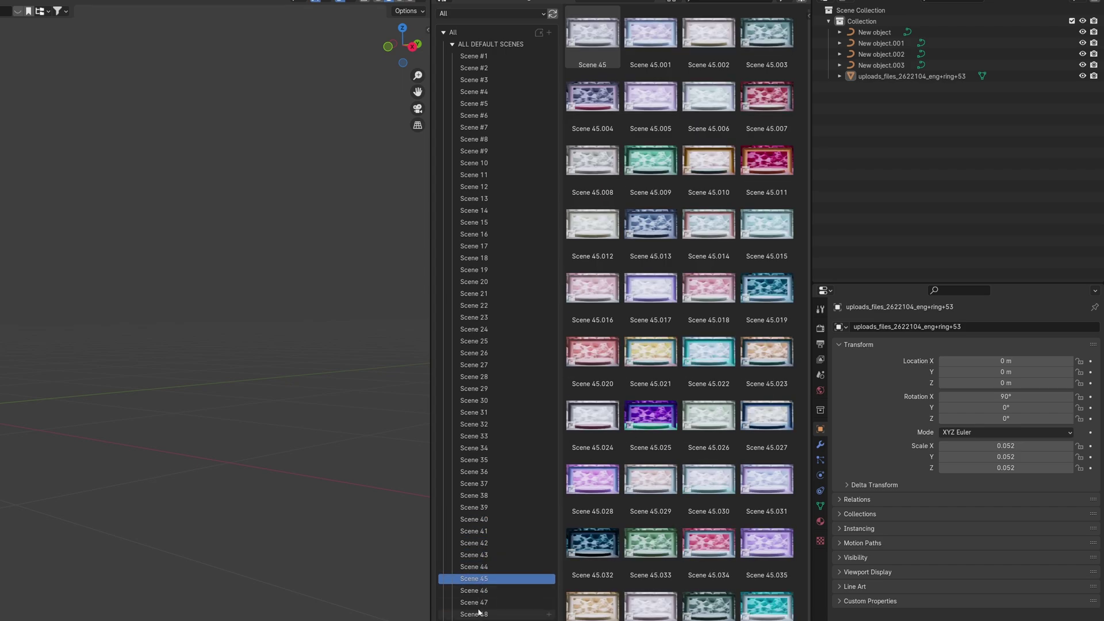
click(474, 620)
click(474, 619)
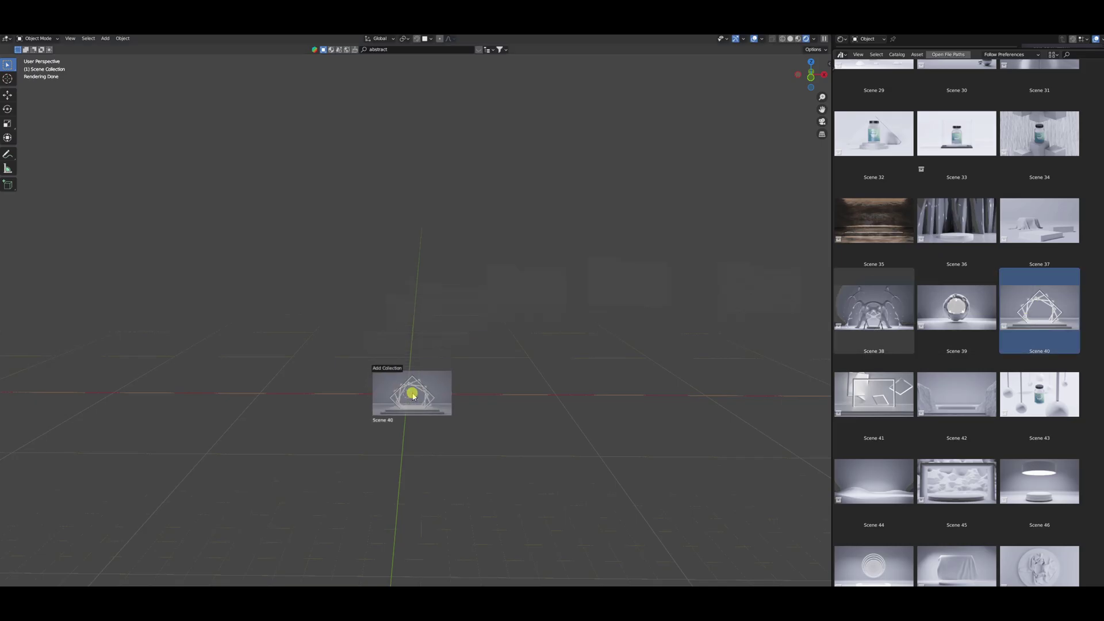
Add the Scene 40 backdrop and Scene 41 setup, viewed through the camera without overlays.
drag(412, 394, 413, 395)
key(KP_0)
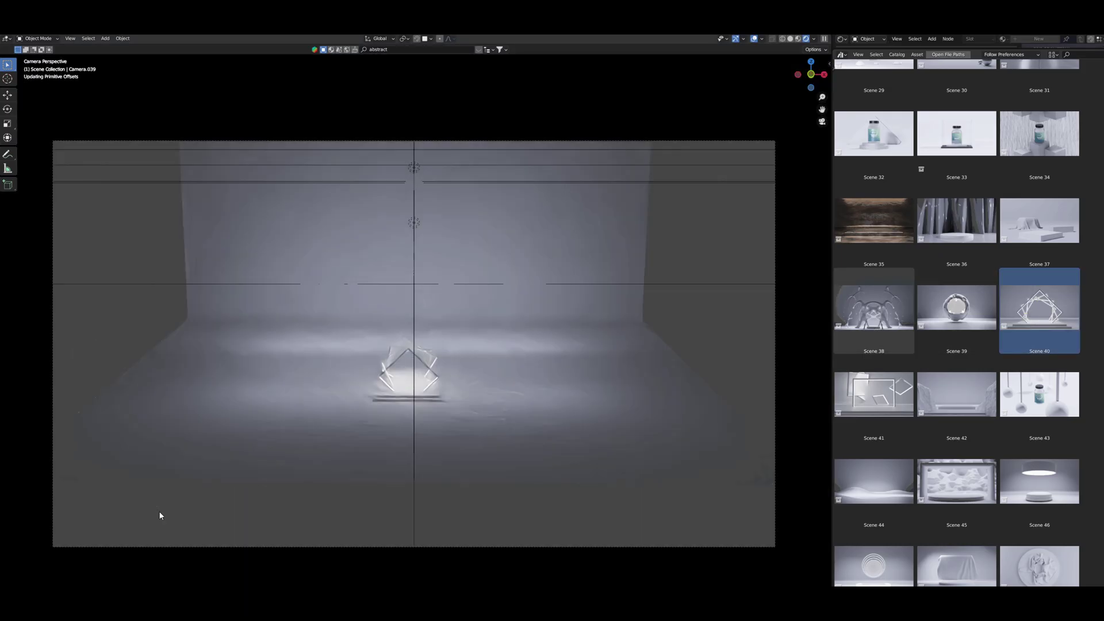
click(416, 290)
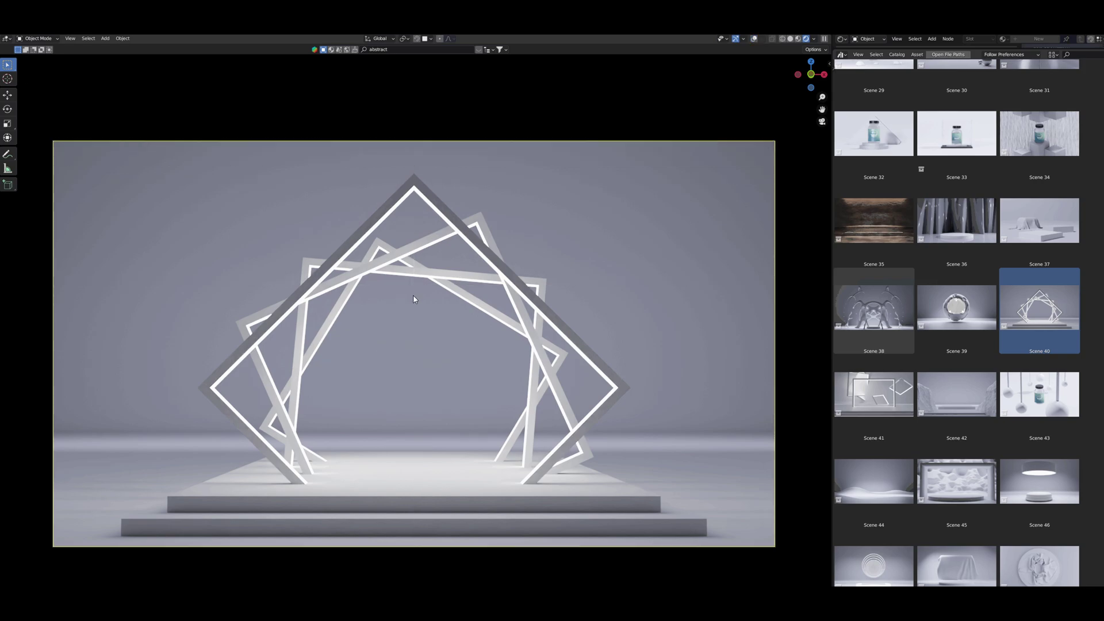
drag(874, 395, 414, 479)
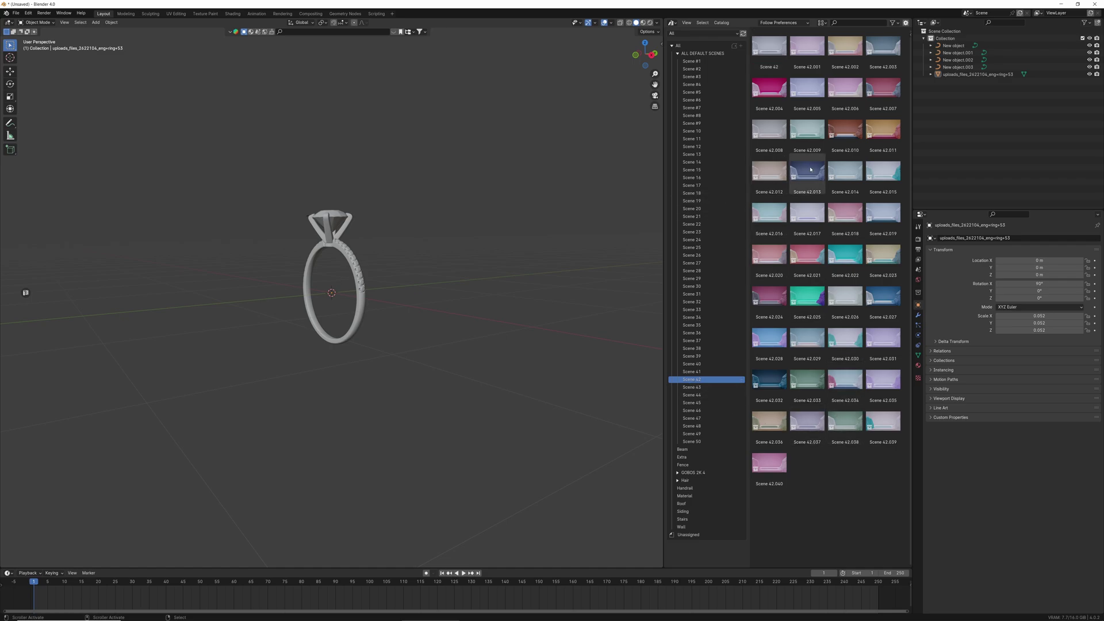
Add the Scene 42.013 rock setup with Instance unchecked so its objects are editable.
drag(341, 299, 341, 299)
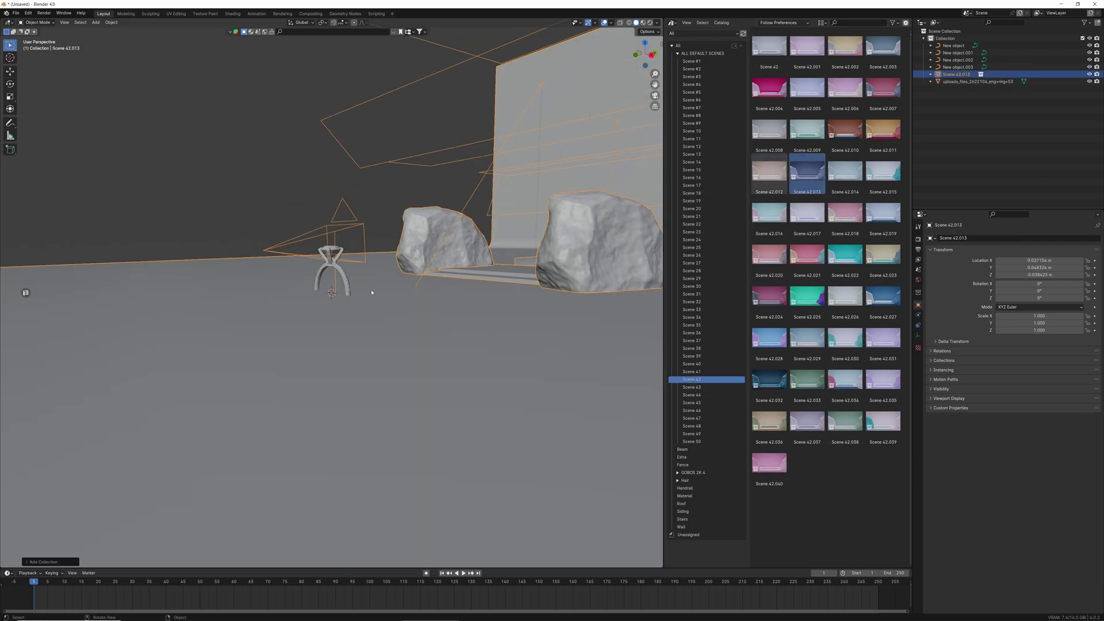
scroll(389, 294, down, 8)
middle_drag(423, 289, 432, 306)
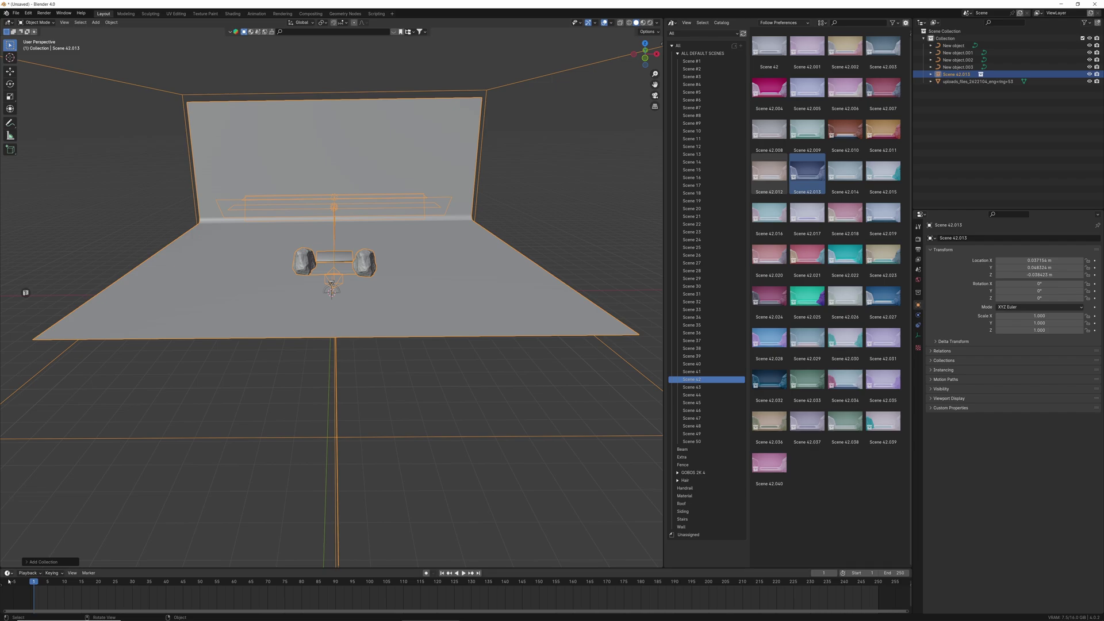
click(29, 562)
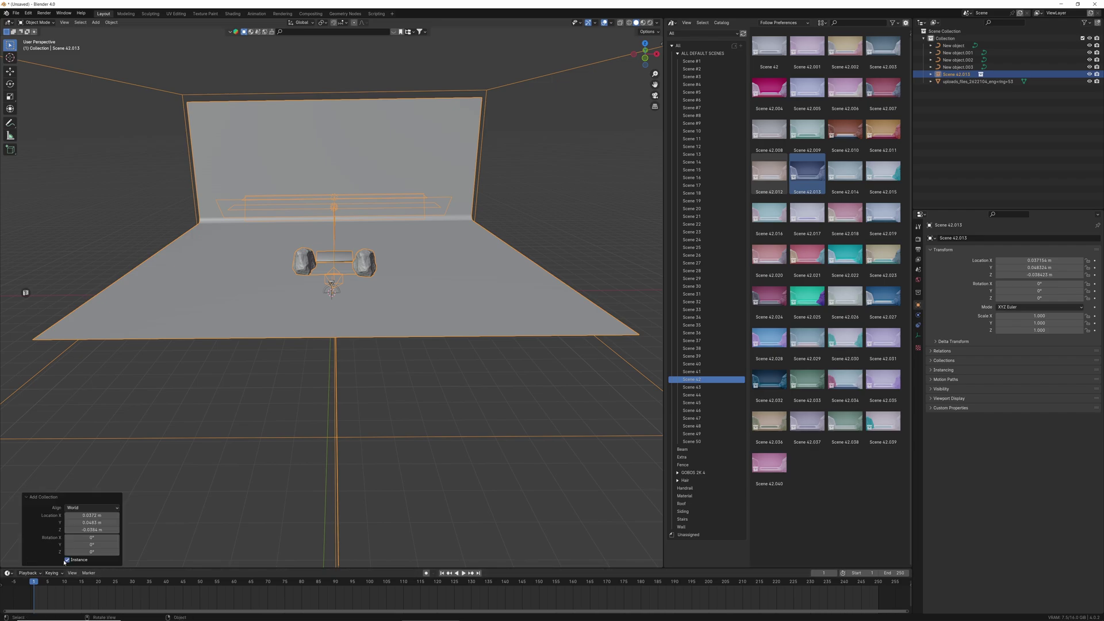
click(66, 560)
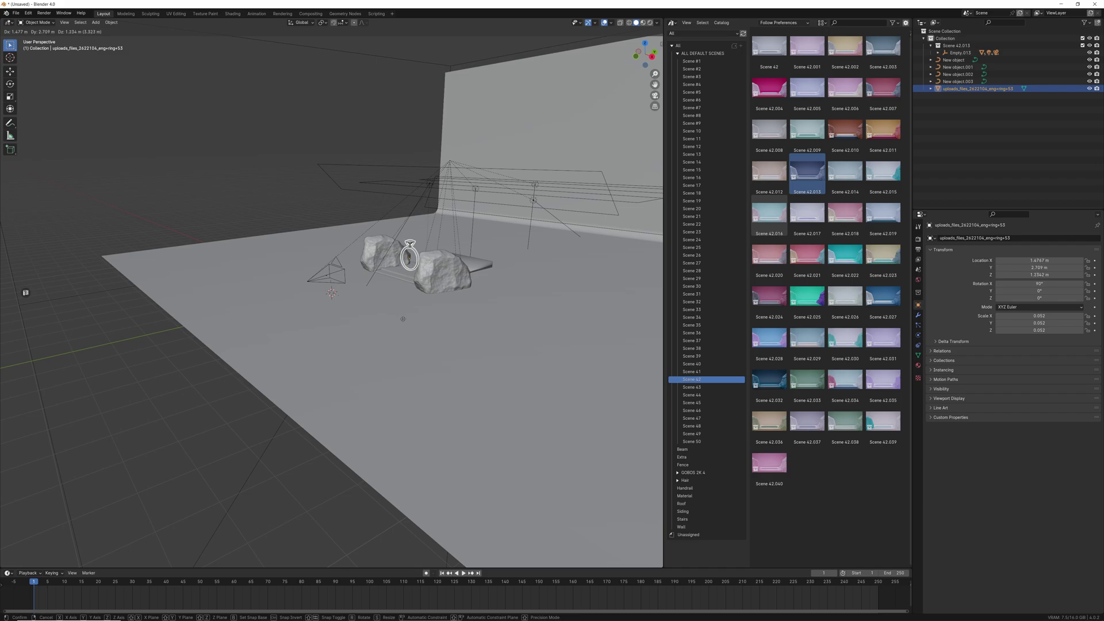
Fix the ring among the rocks, then make the backdrop, rock and cube materials purple.
click(409, 256)
mouse_move(409, 259)
middle_down()
mouse_move(431, 356)
mouse_move(411, 281)
middle_up()
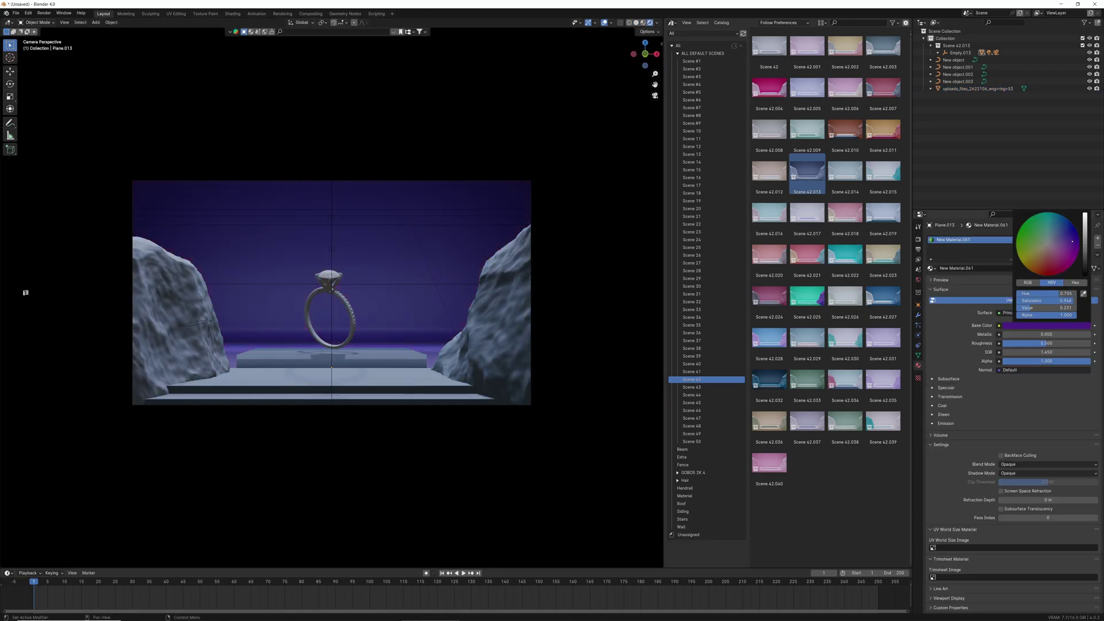
drag(1072, 240, 1063, 257)
click(1015, 326)
click(1021, 325)
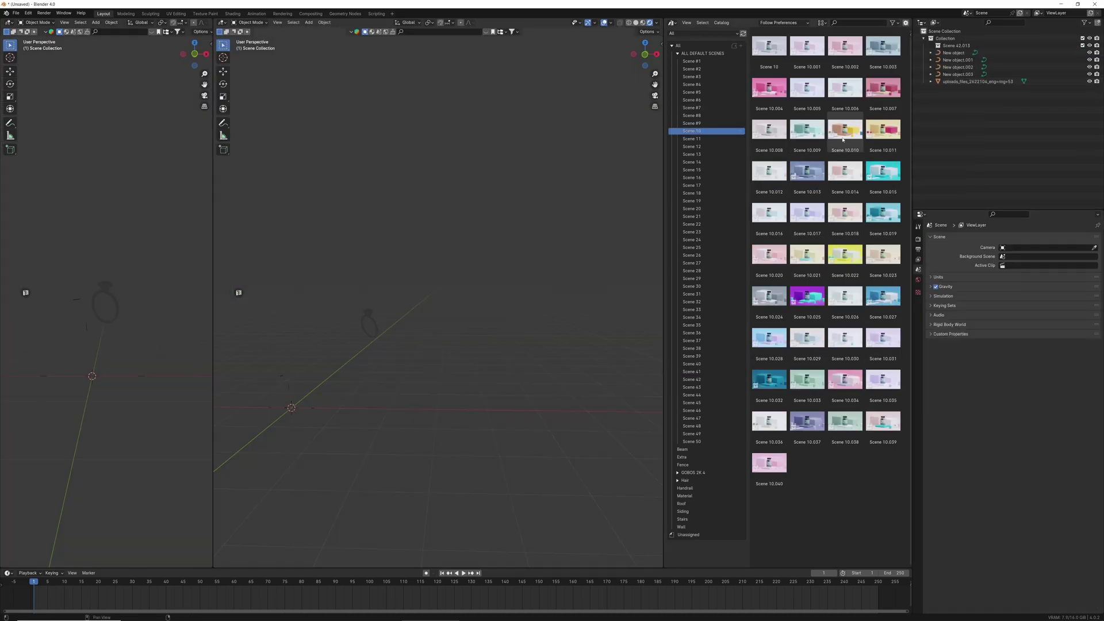
Add the Scene 15 cube showcase setup around the ring and orbit to inspect it.
drag(294, 332, 294, 333)
middle_drag(293, 346, 343, 355)
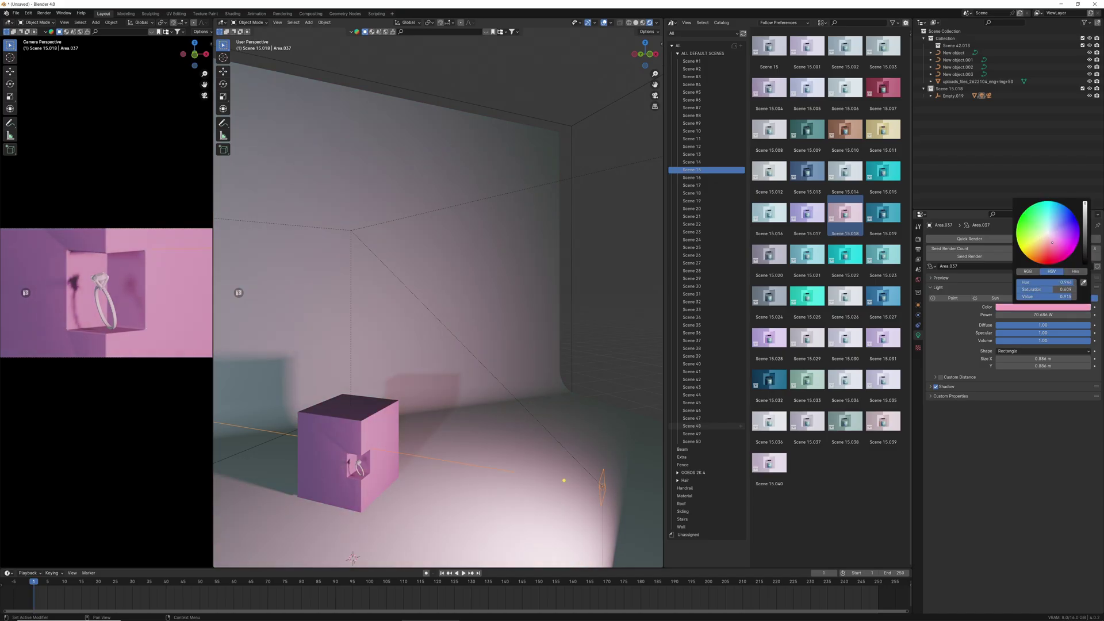
scroll(272, 298, down, 5)
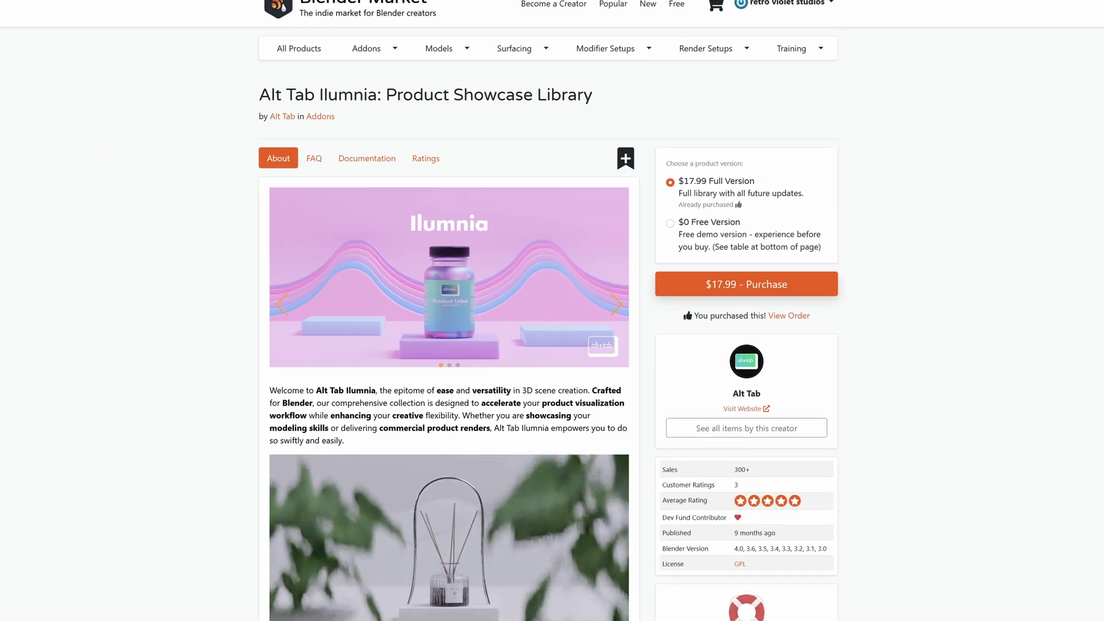
scroll(552, 346, down, 3)
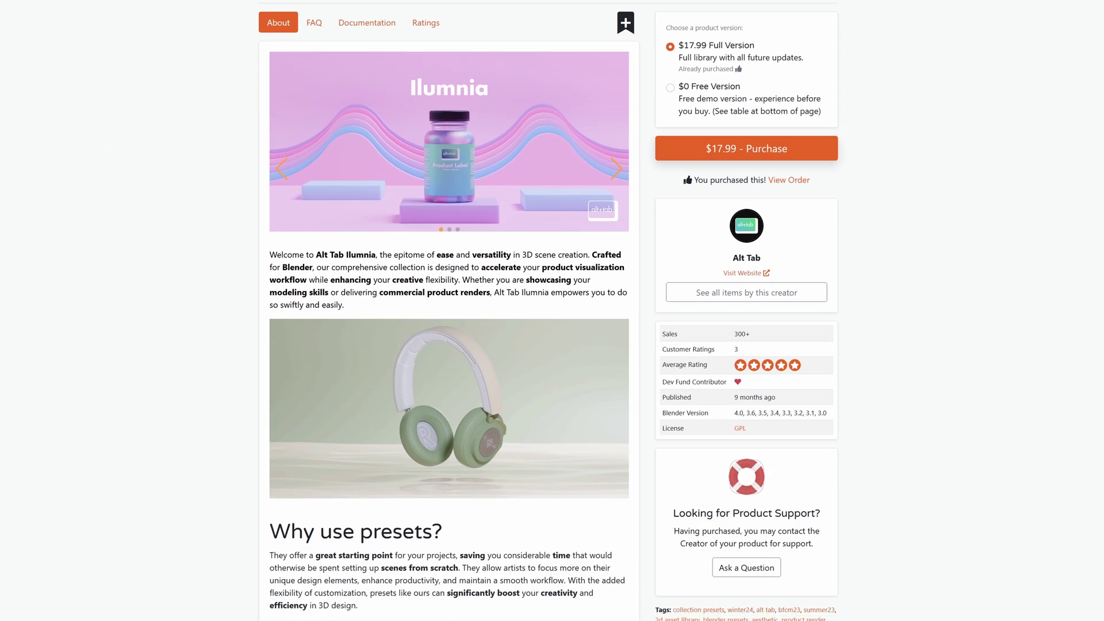
scroll(553, 345, down, 2)
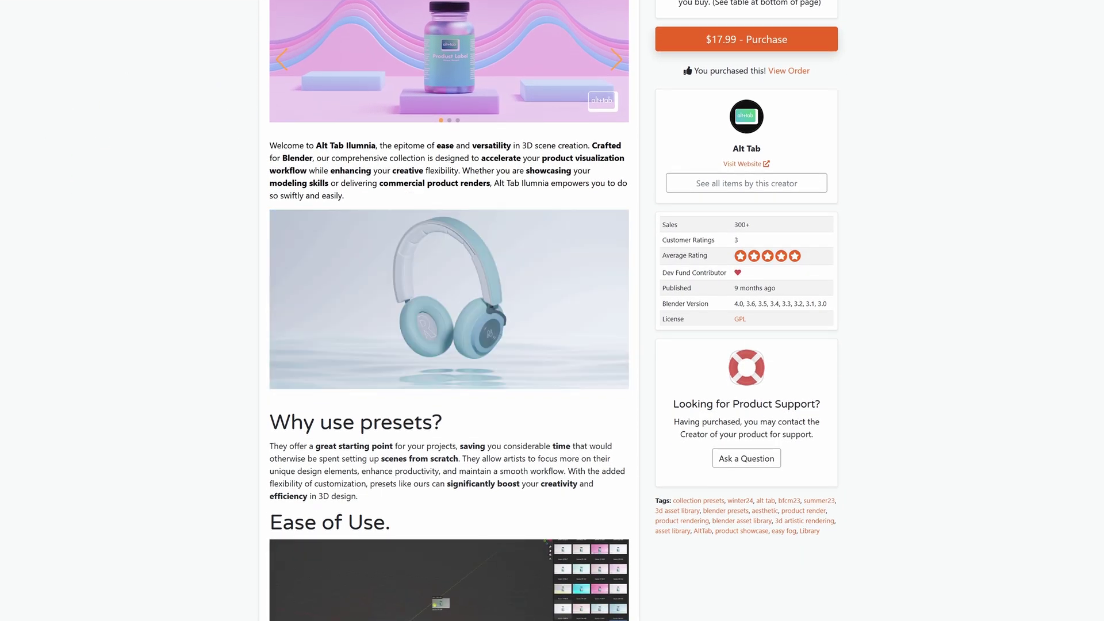
scroll(552, 345, down, 3)
scroll(552, 345, down, 2)
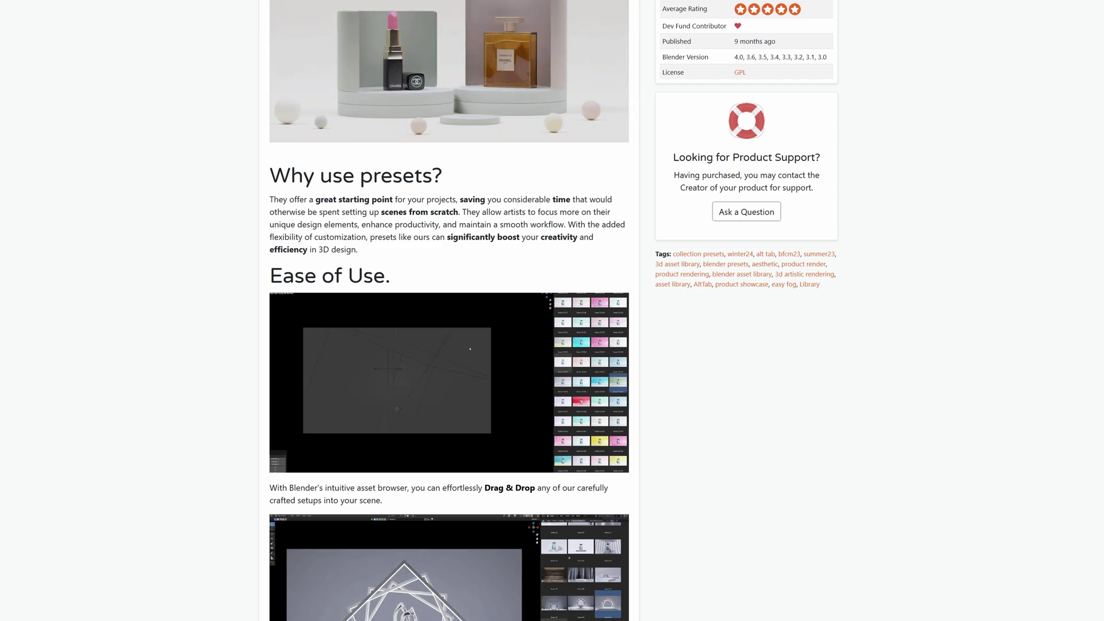
scroll(553, 345, down, 2)
scroll(553, 345, down, 2)
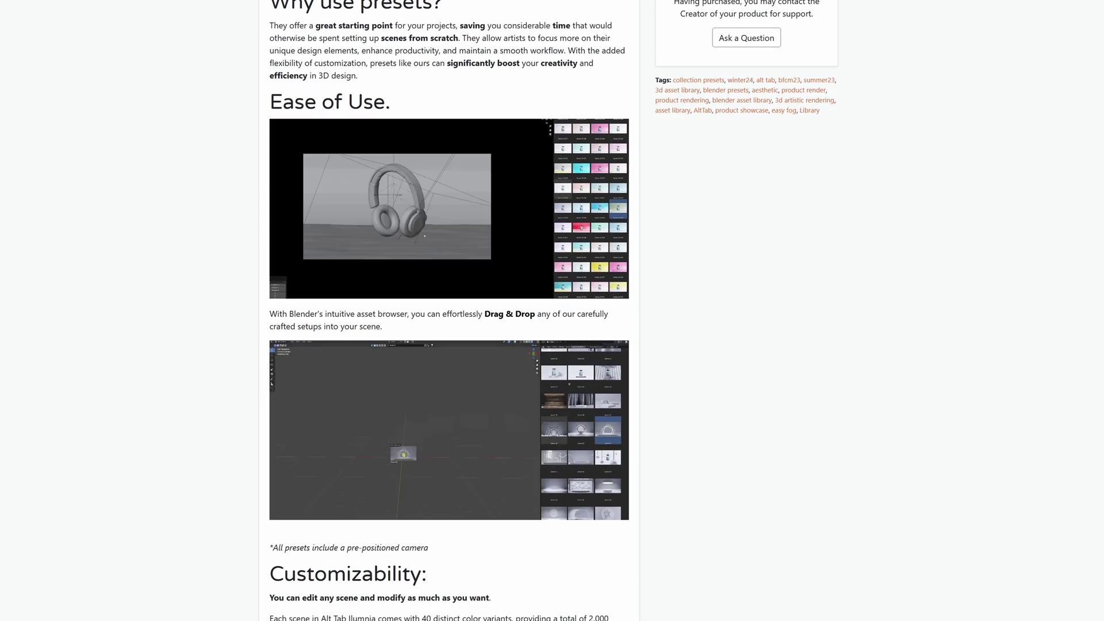
scroll(553, 345, down, 3)
scroll(553, 345, down, 2)
scroll(553, 345, down, 3)
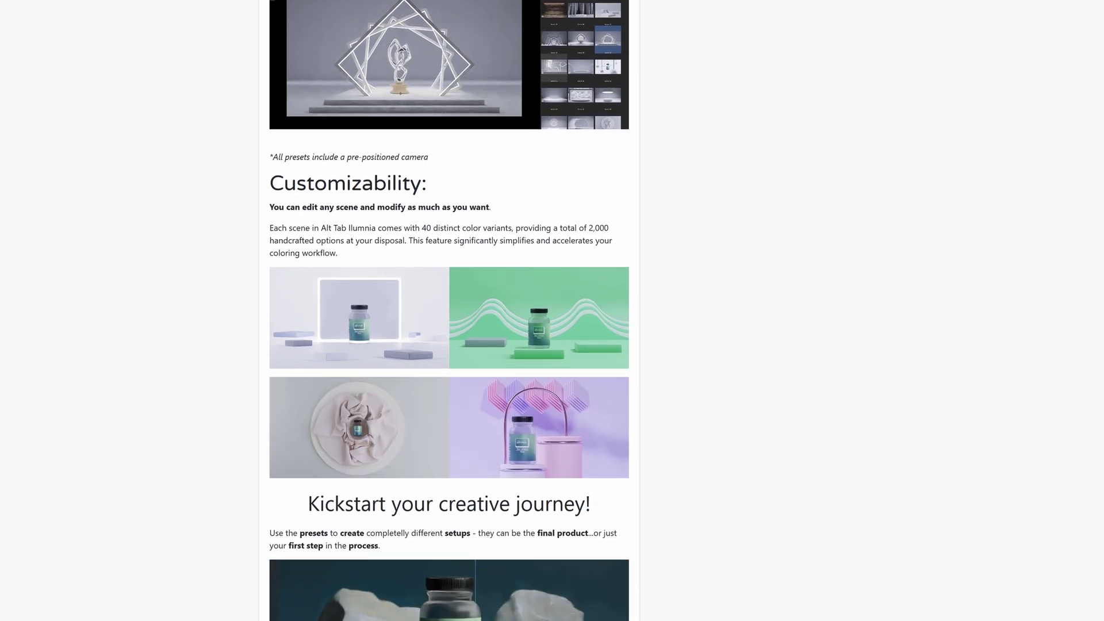
scroll(553, 345, down, 1)
scroll(552, 345, down, 1)
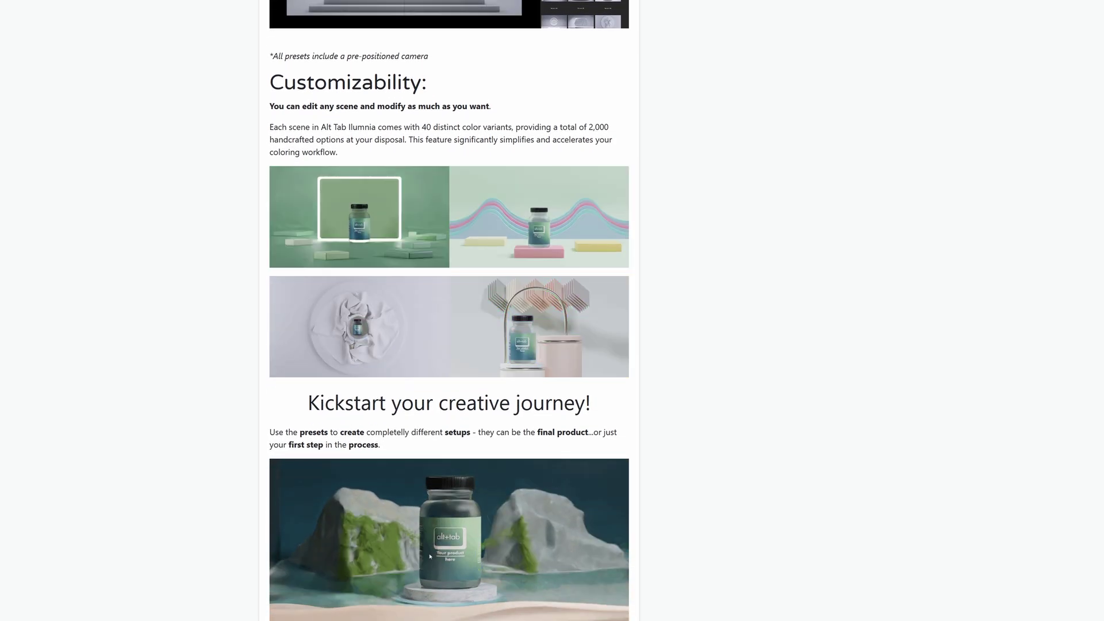
scroll(552, 345, down, 1)
scroll(553, 345, down, 2)
scroll(553, 345, down, 1)
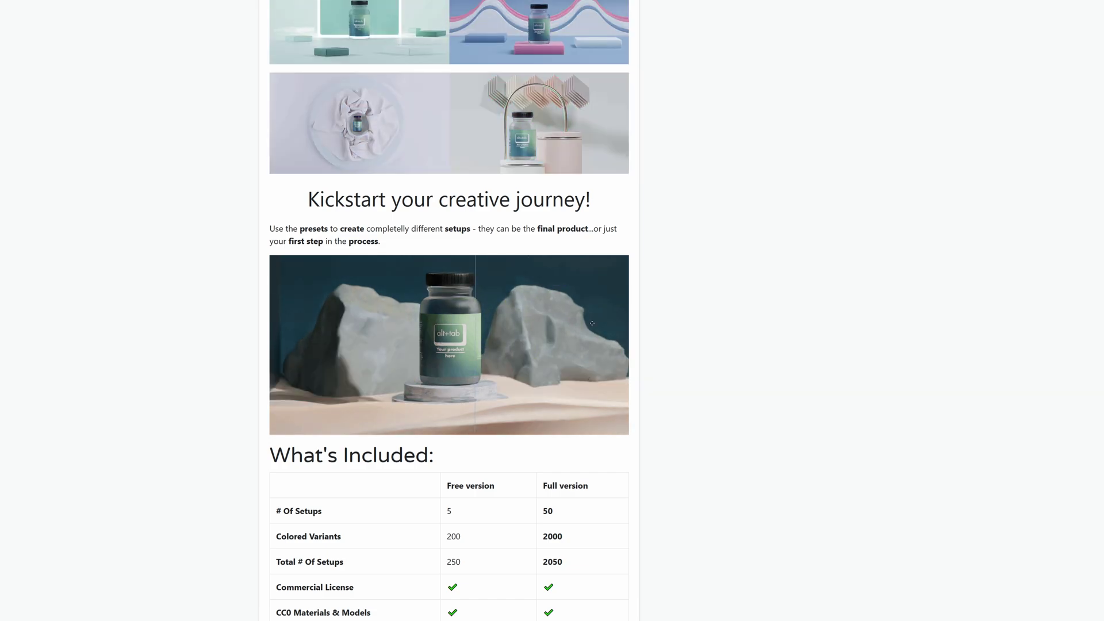
scroll(552, 317, down, 2)
scroll(552, 317, down, 2)
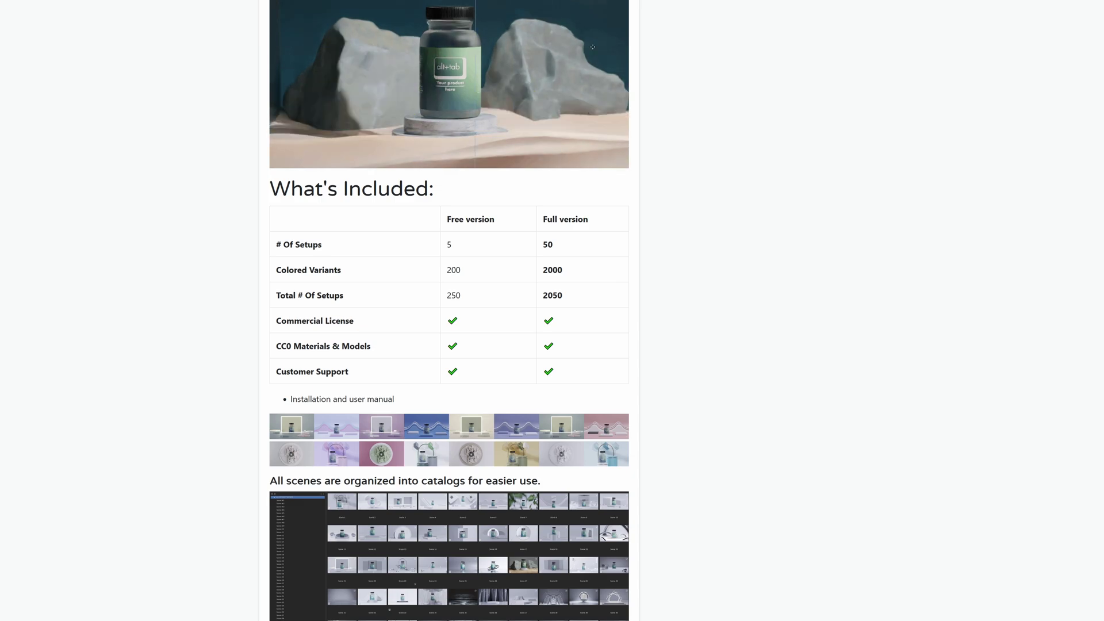
scroll(553, 315, down, 1)
scroll(553, 316, down, 1)
scroll(552, 316, down, 1)
scroll(553, 316, down, 1)
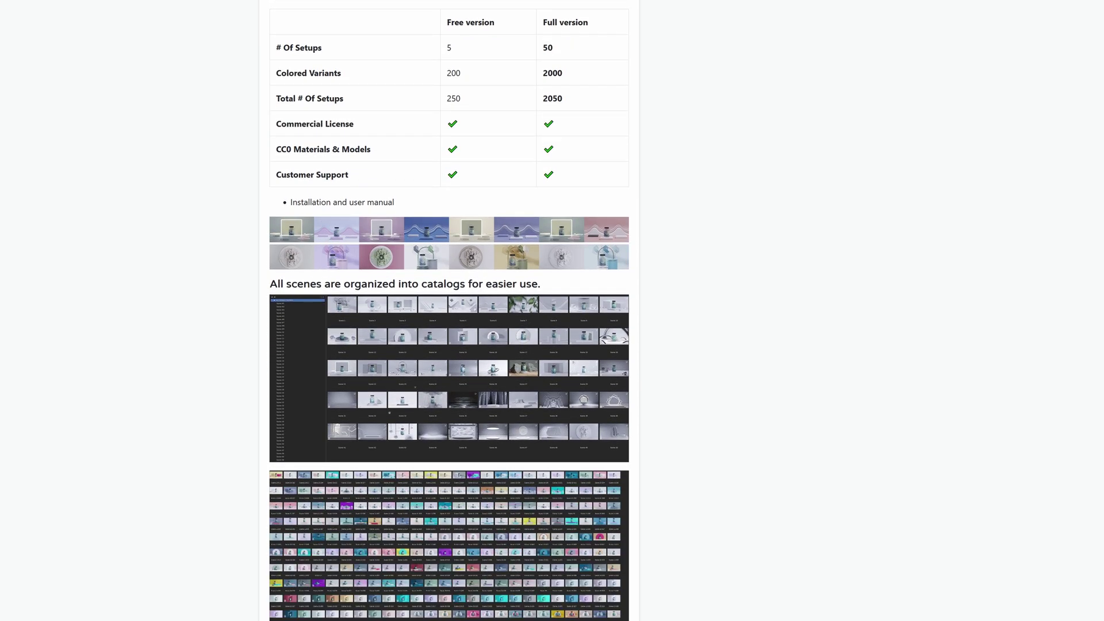